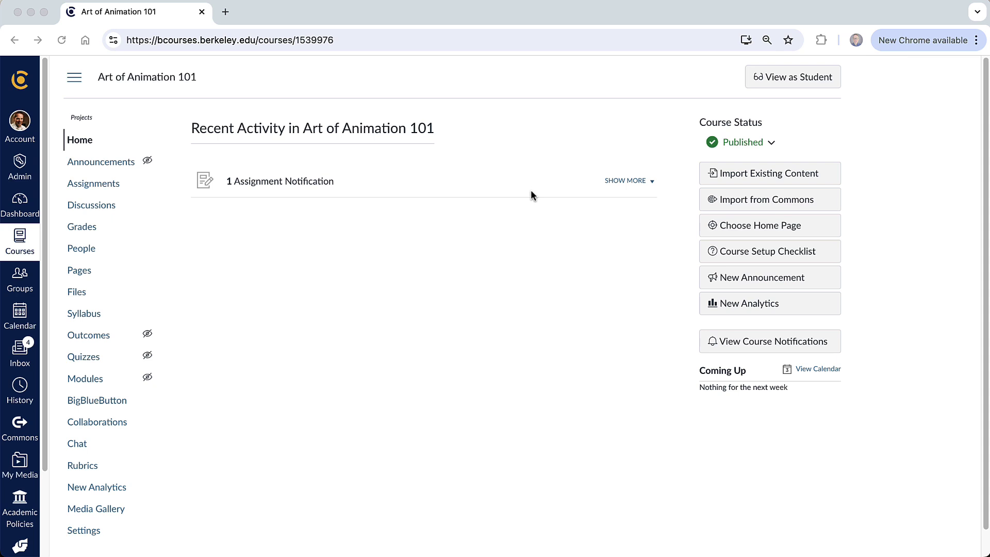
Go to the Art of Animation 101 Files page, which shows only Uploaded Media
click(76, 295)
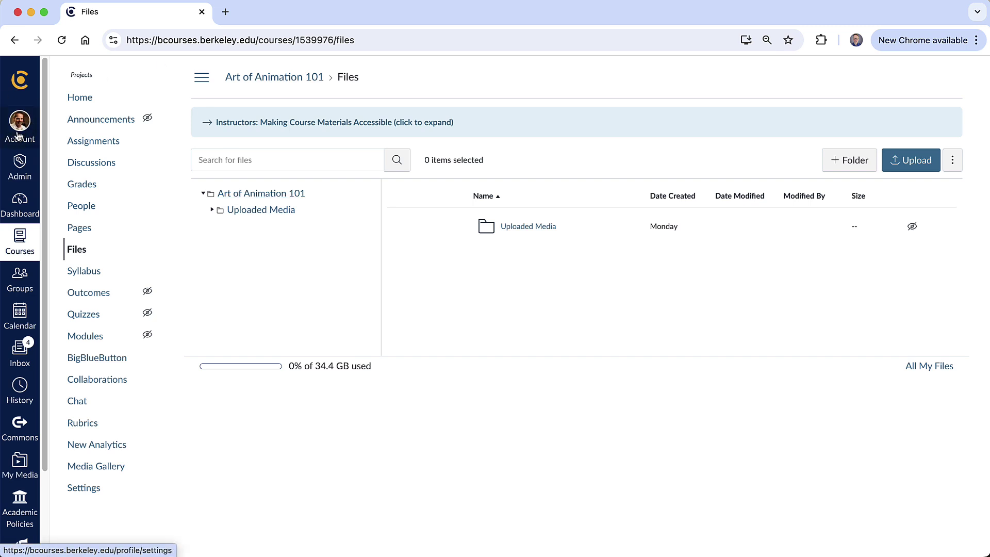
click(18, 133)
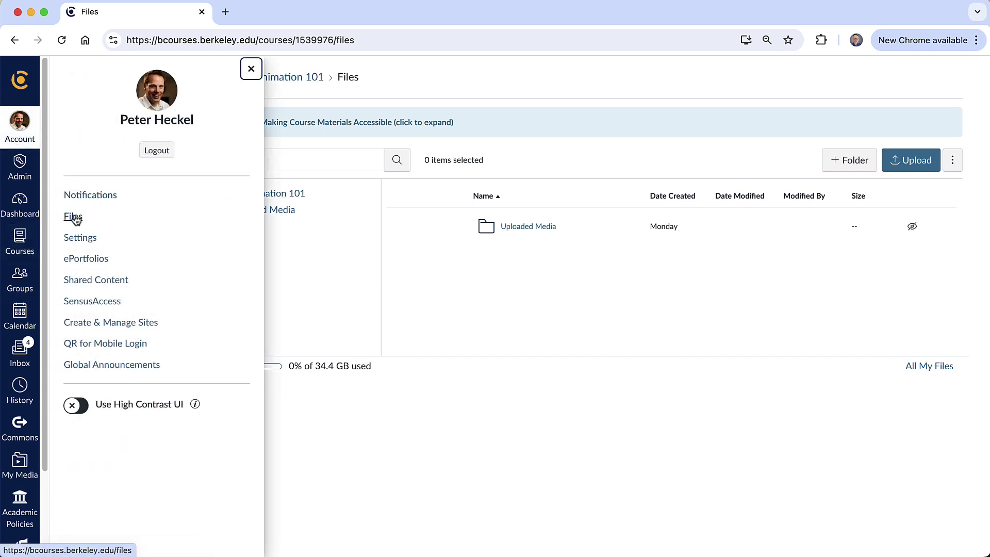
click(73, 217)
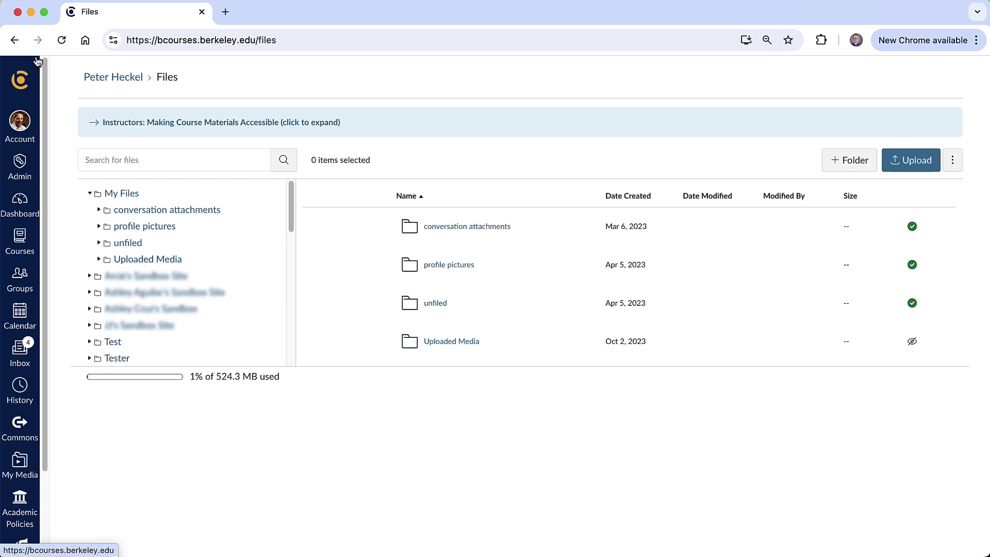
click(14, 39)
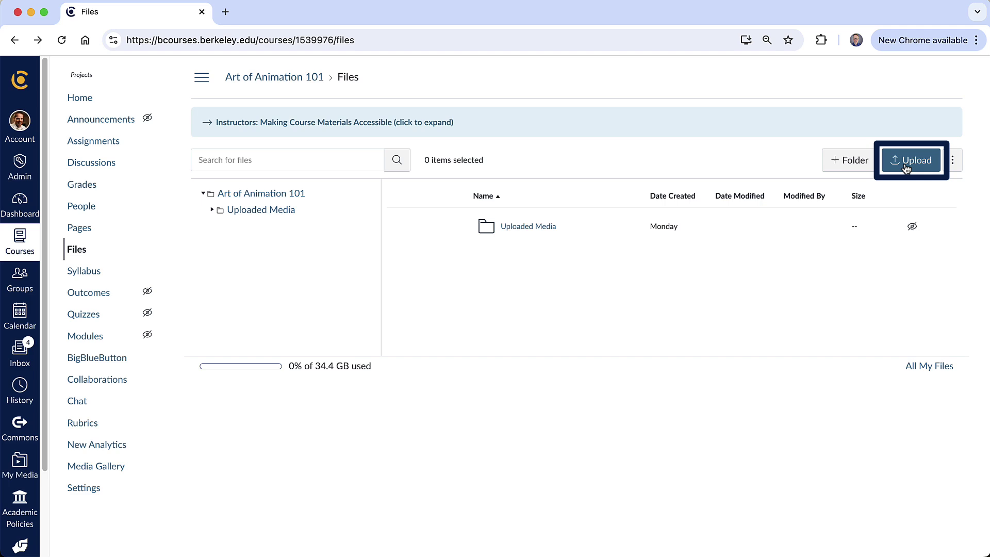
Pick the syllabus, Slow in Slow Out, strategic_plan_overview, Timing Example and Animator's Survival Kit PDFs from Documents for upload
click(922, 158)
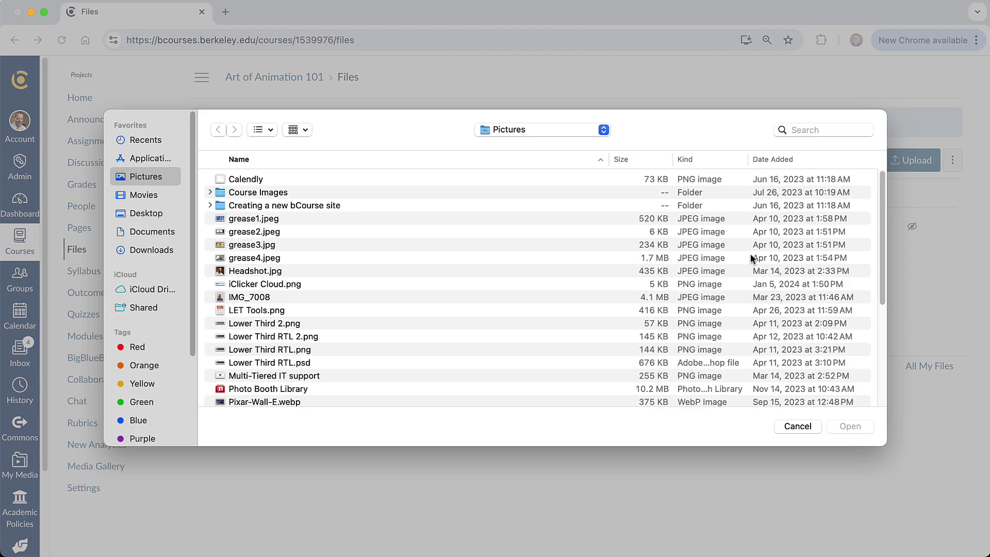
click(152, 233)
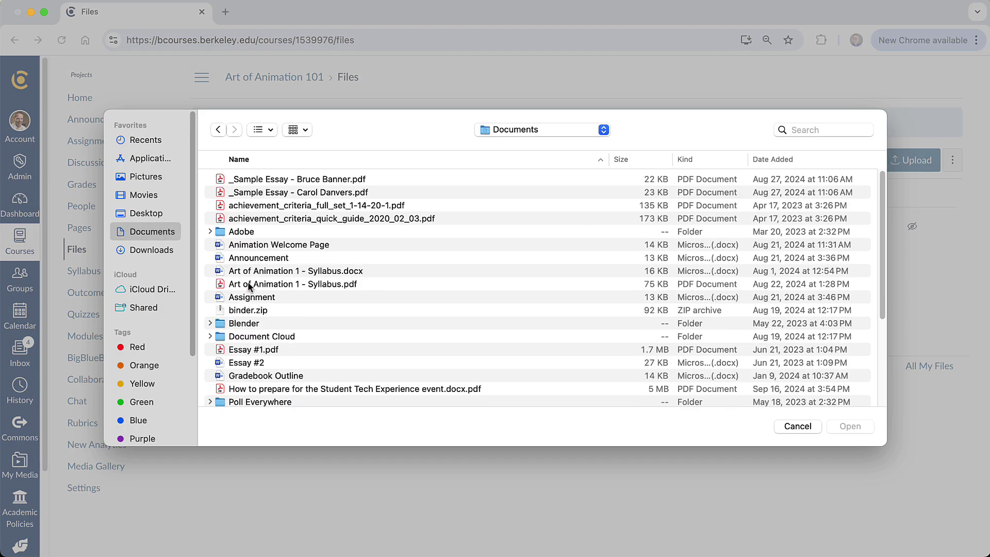
scroll(278, 276, down, 3)
scroll(279, 276, down, 1)
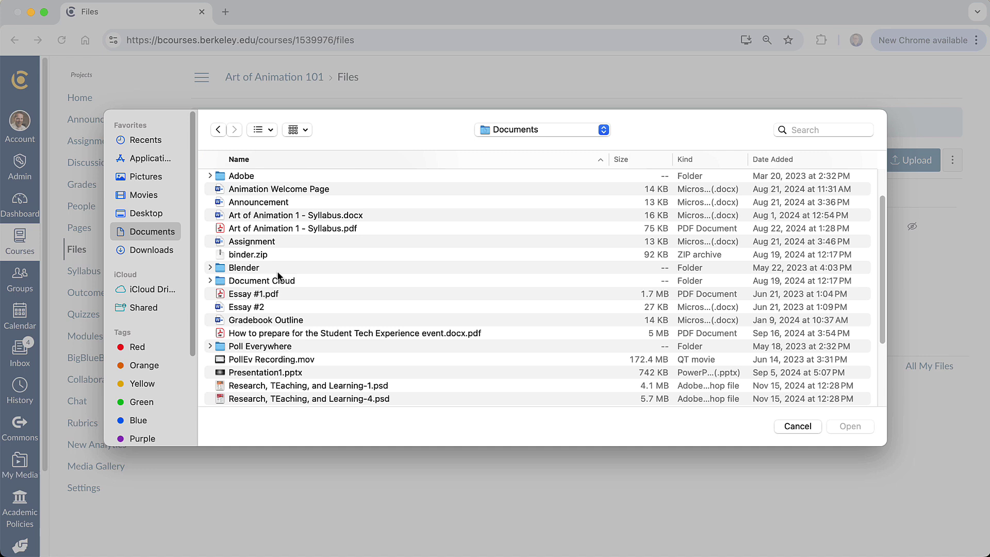
scroll(278, 276, down, 1)
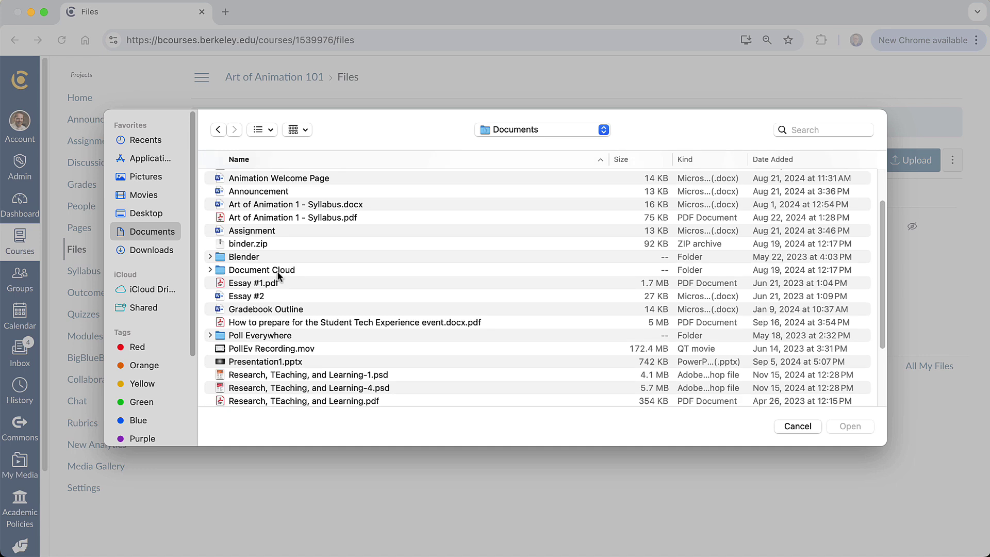
click(296, 219)
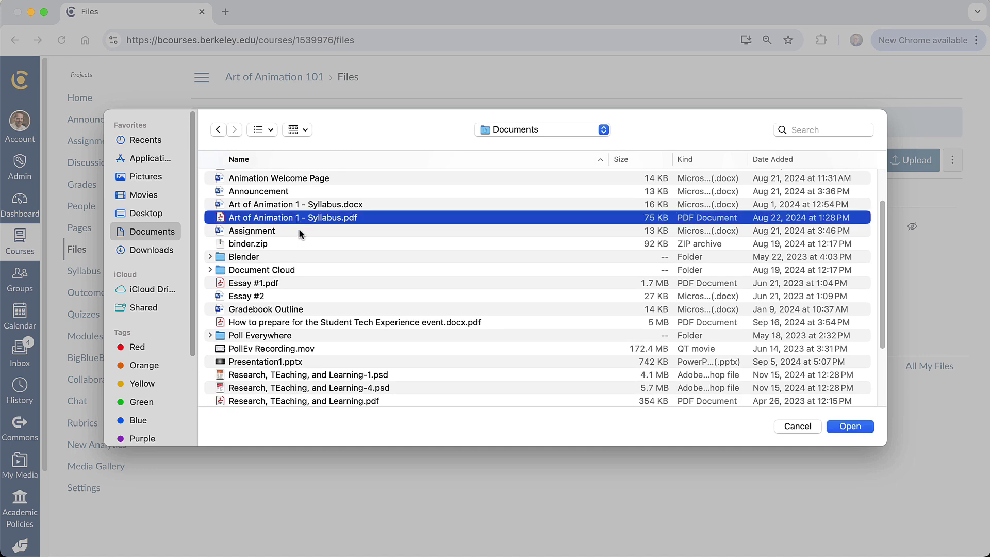
scroll(349, 351, down, 8)
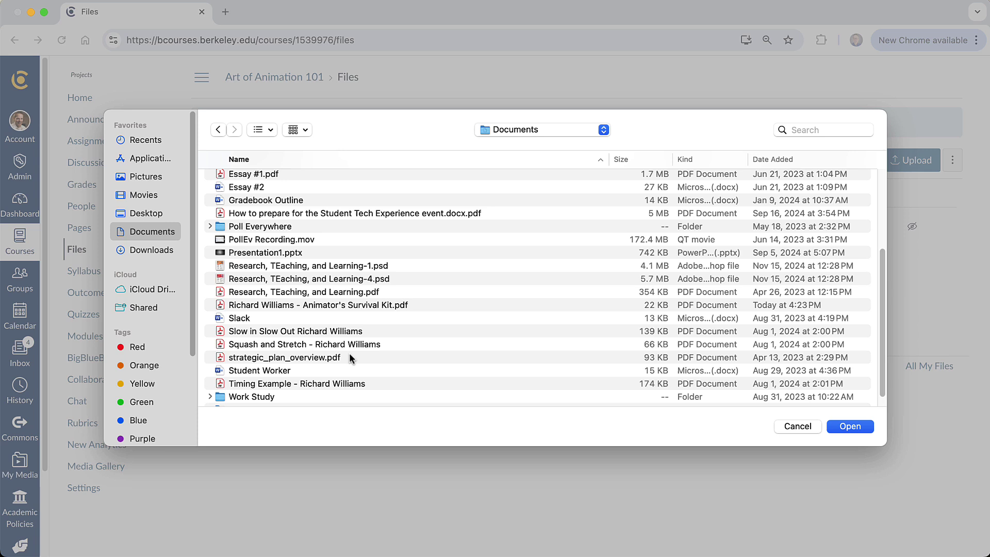
click(299, 319)
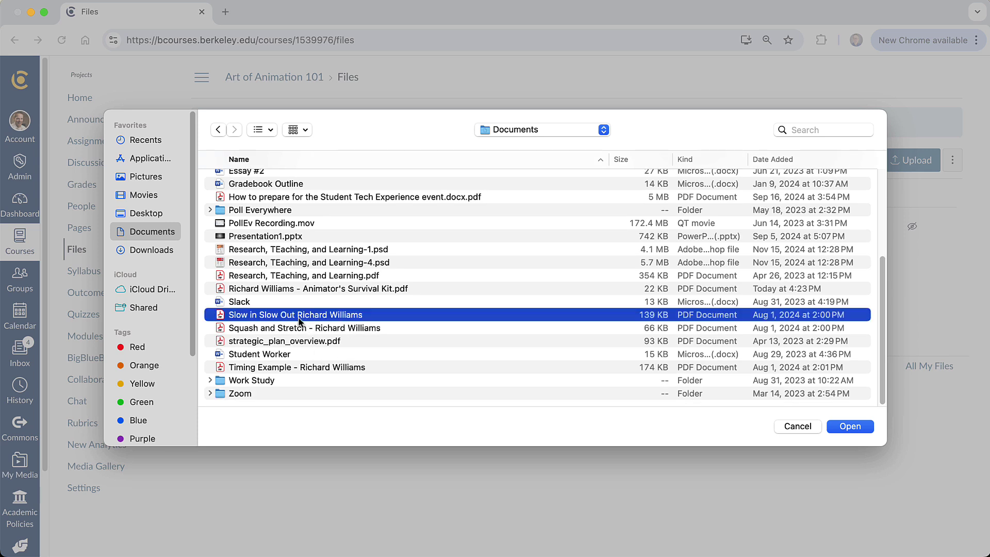
shift+click(282, 342)
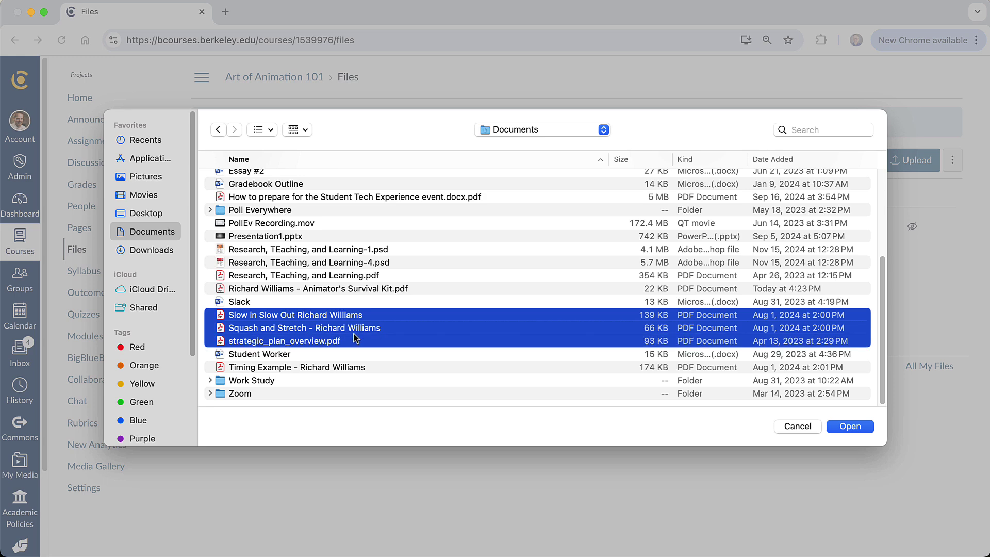
super+click(301, 367)
scroll(377, 338, up, 2)
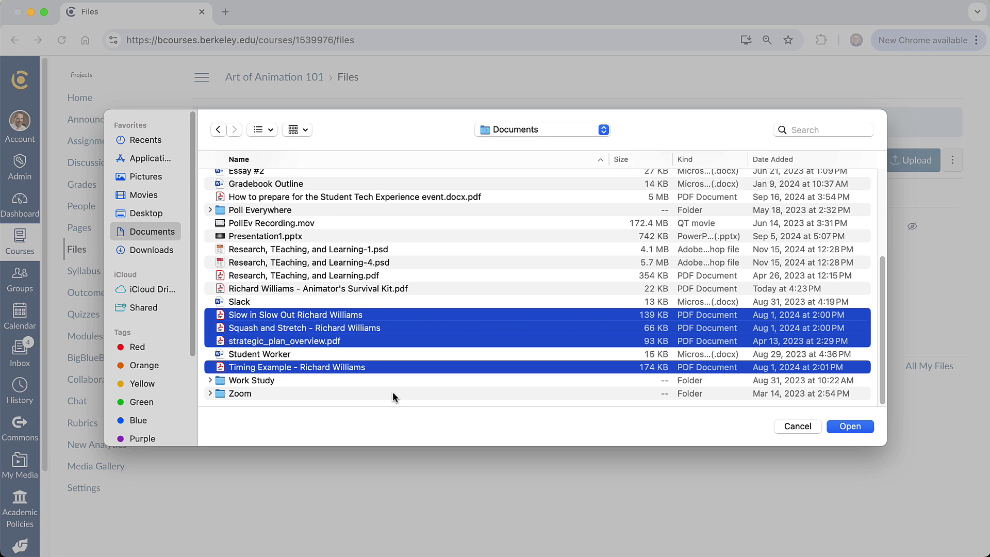
super+click(334, 290)
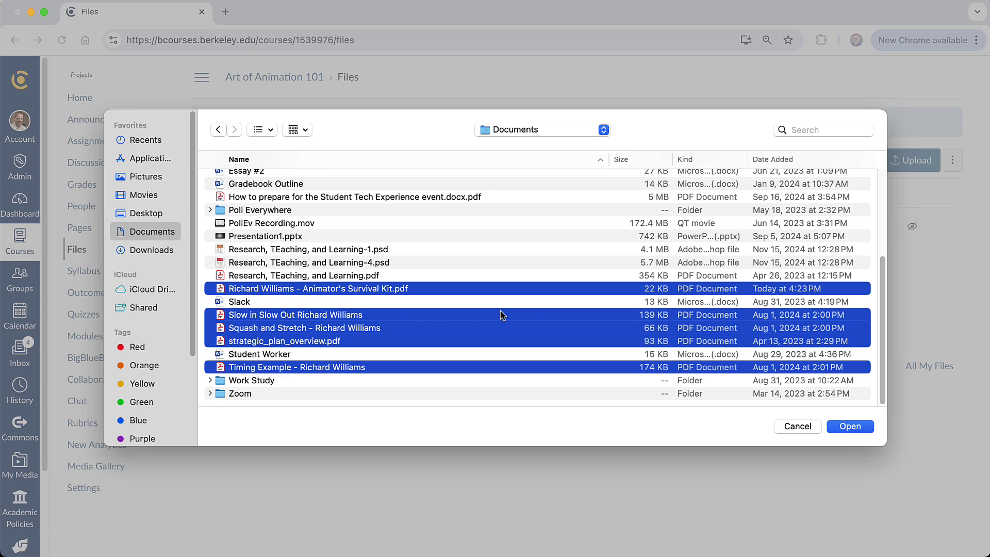
Upload the selected PDFs and let all six appear in the course files list
click(850, 426)
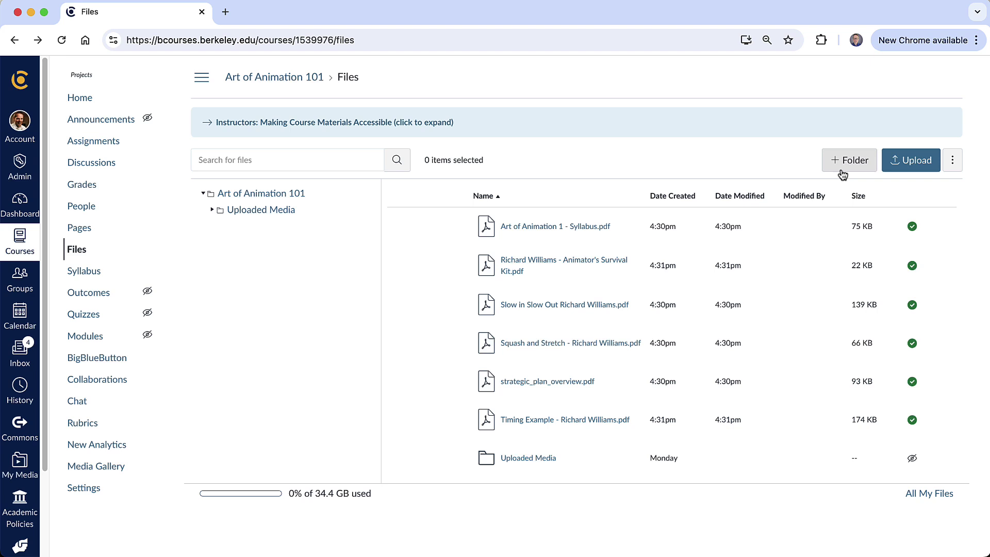
click(855, 165)
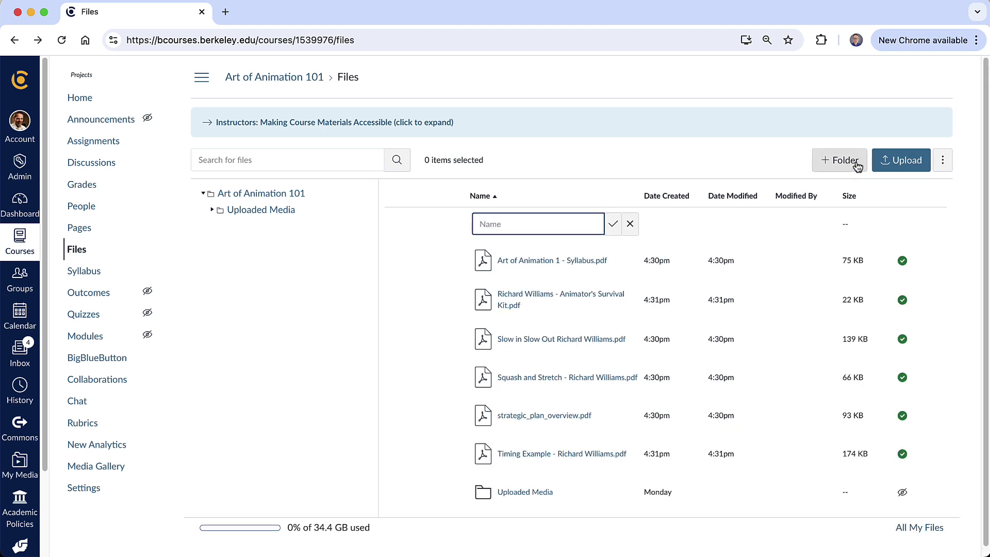
text(Unit 1)
key(Return)
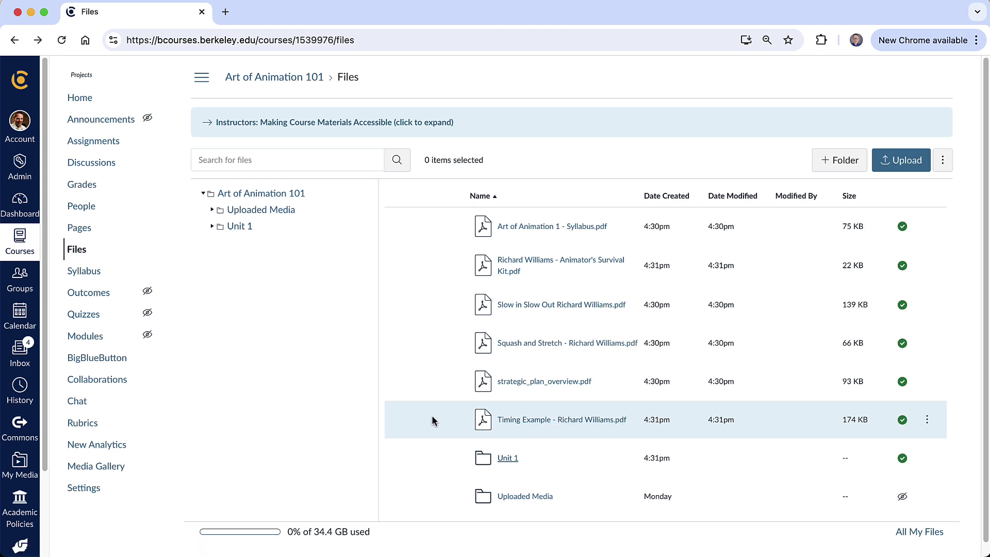
drag(432, 417, 496, 457)
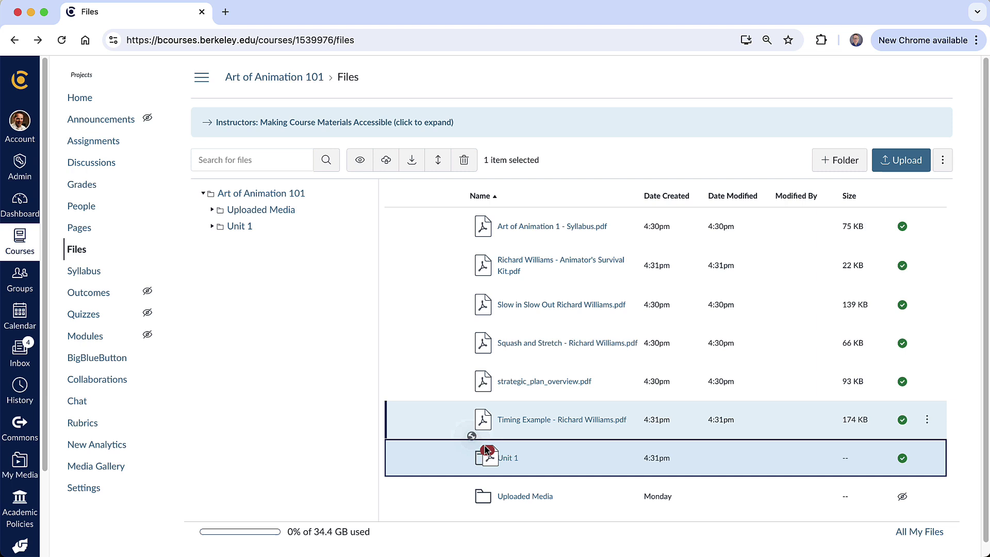
drag(497, 457, 500, 462)
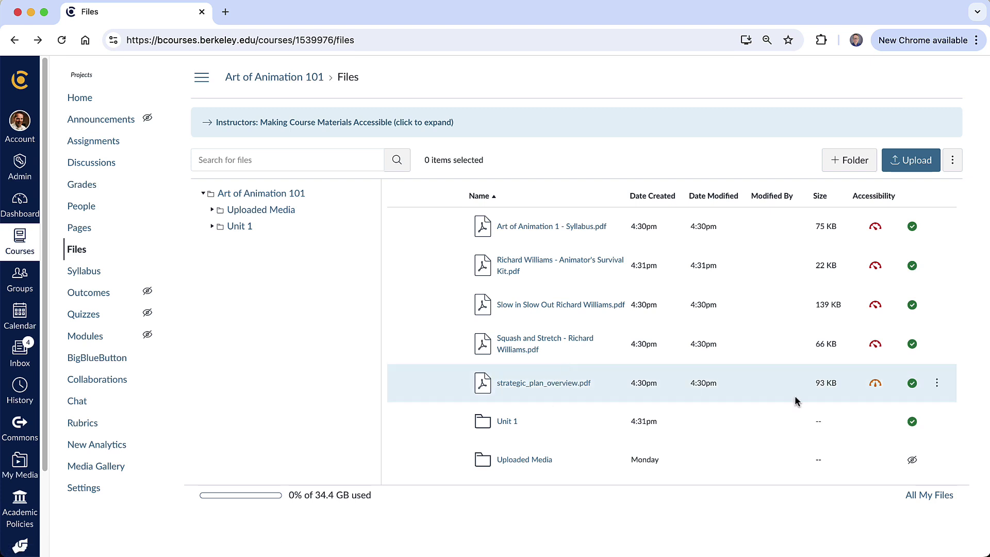
Delete strategic_plan_overview.pdf from its actions menu and confirm with OK
click(937, 384)
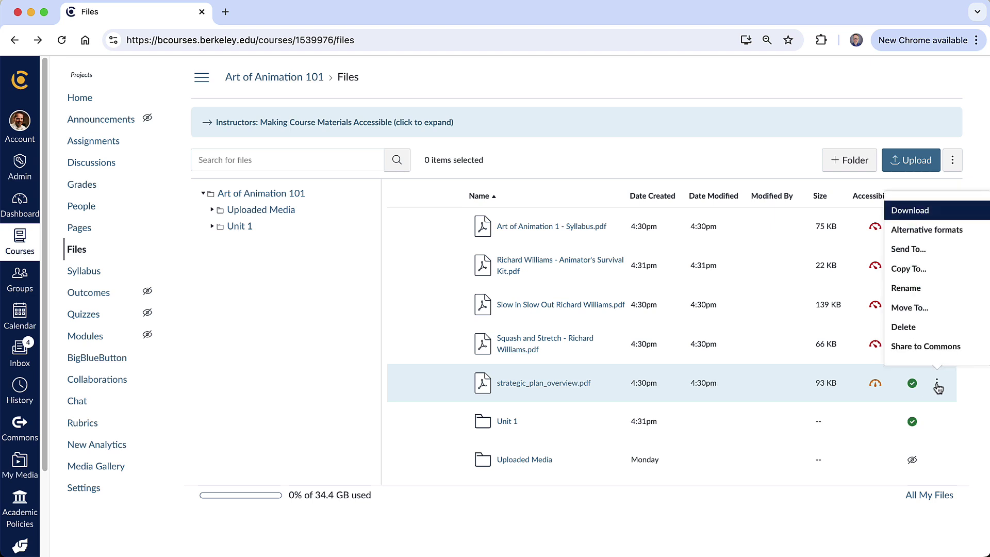
click(937, 334)
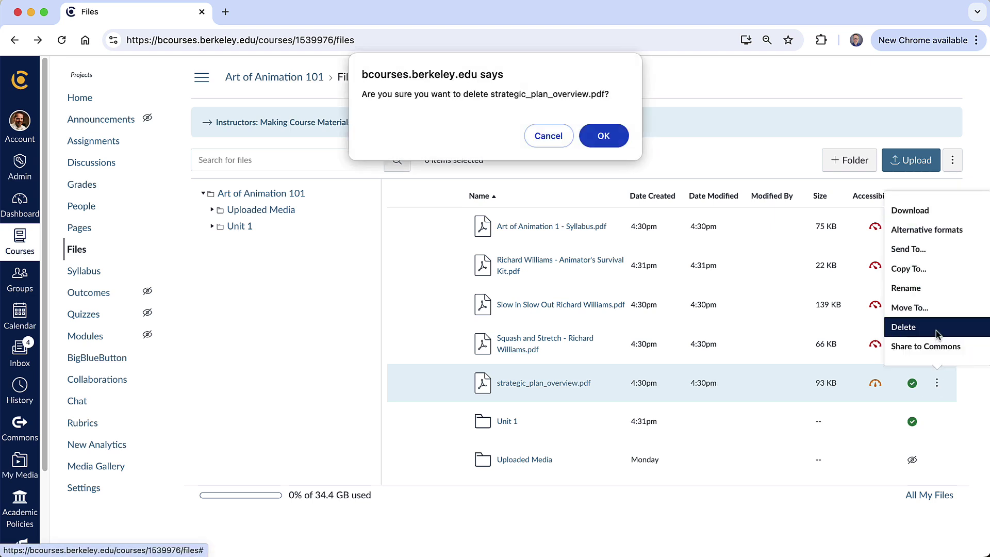
click(603, 136)
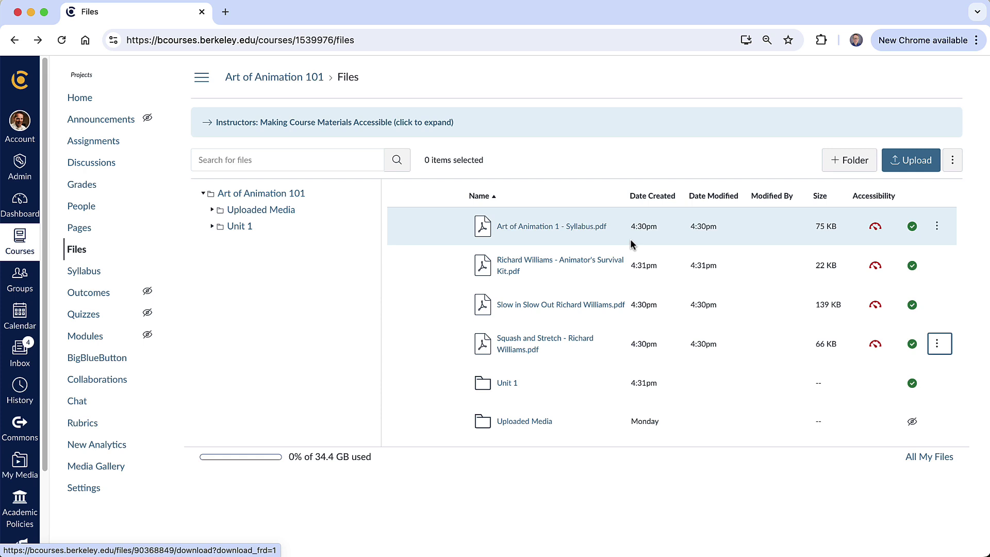
Create two new folders named Unit 2 and Unit 3
click(858, 161)
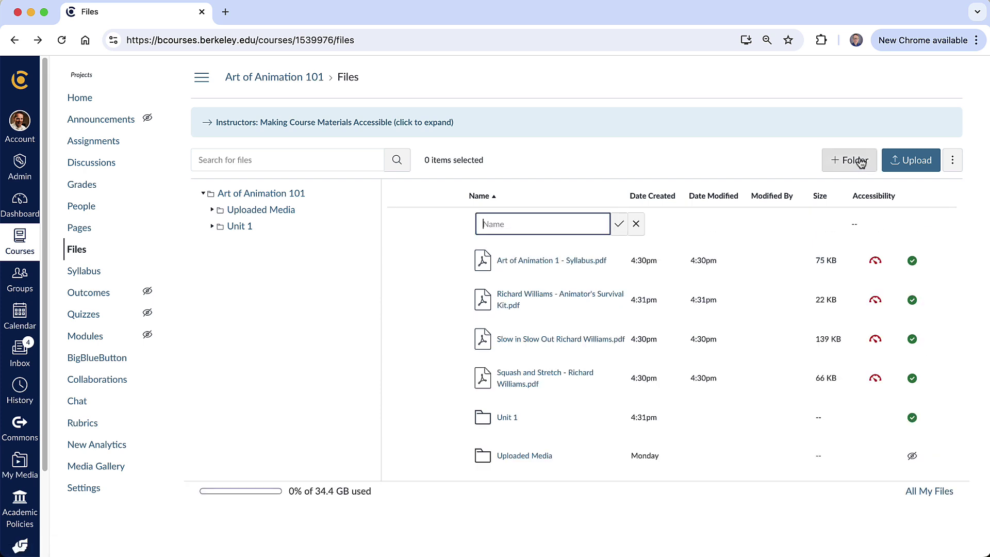
text(Unit 2)
key(Return)
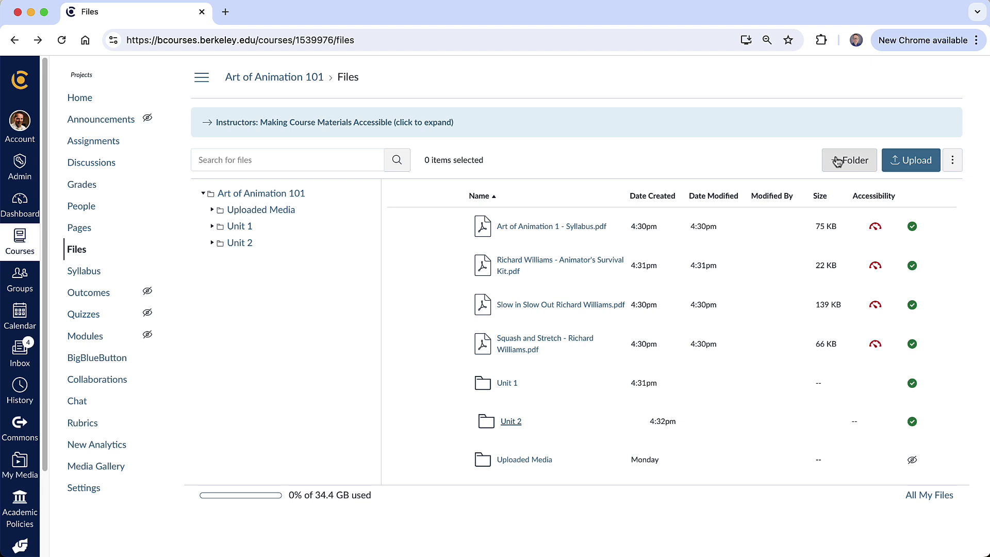
click(838, 161)
text(Unit 3)
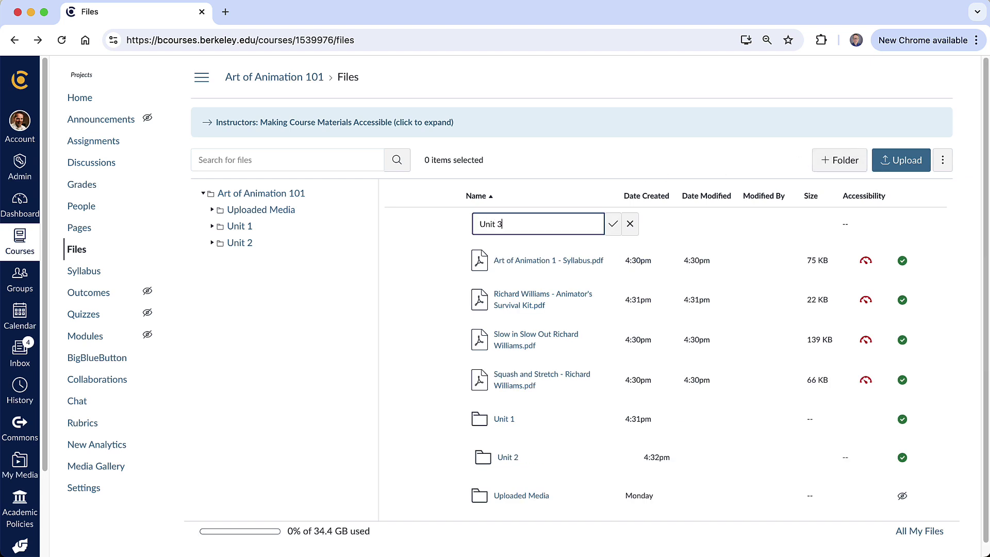
key(Return)
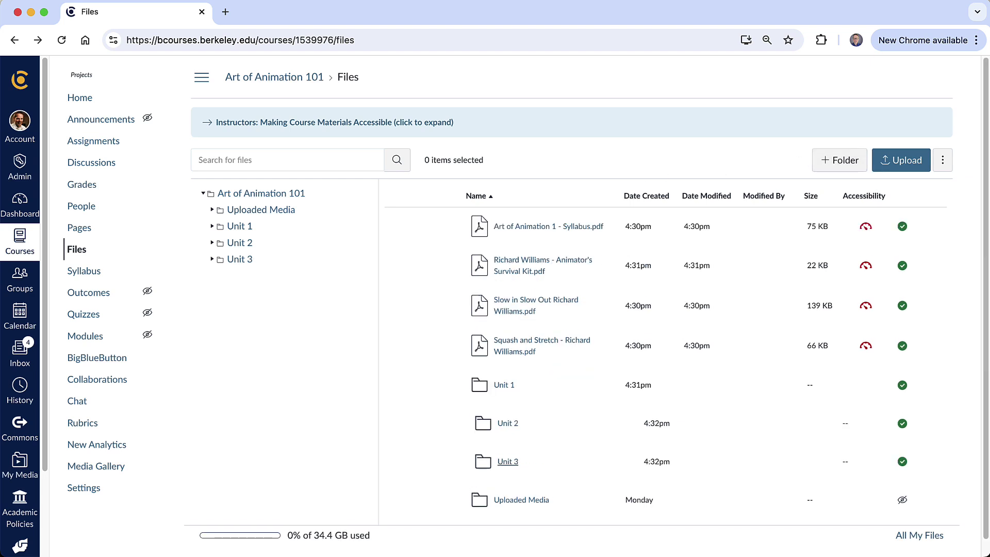
scroll(637, 216, down, 1)
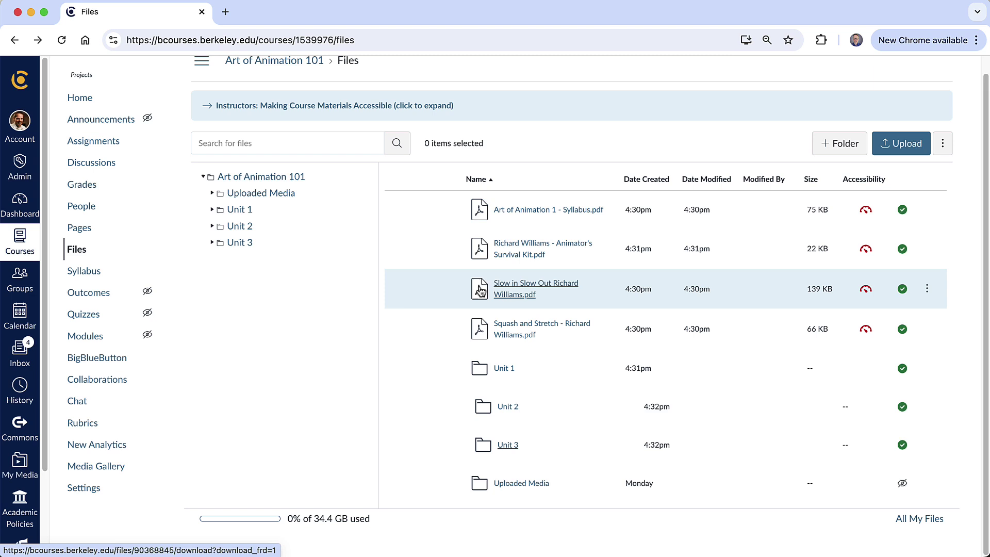
Drag Slow in Slow Out into Unit 2 and Squash and Stretch into Unit 3, then check each Unit folder
mouse_move(482, 293)
mouse_down()
mouse_move(545, 384)
mouse_move(521, 405)
mouse_up()
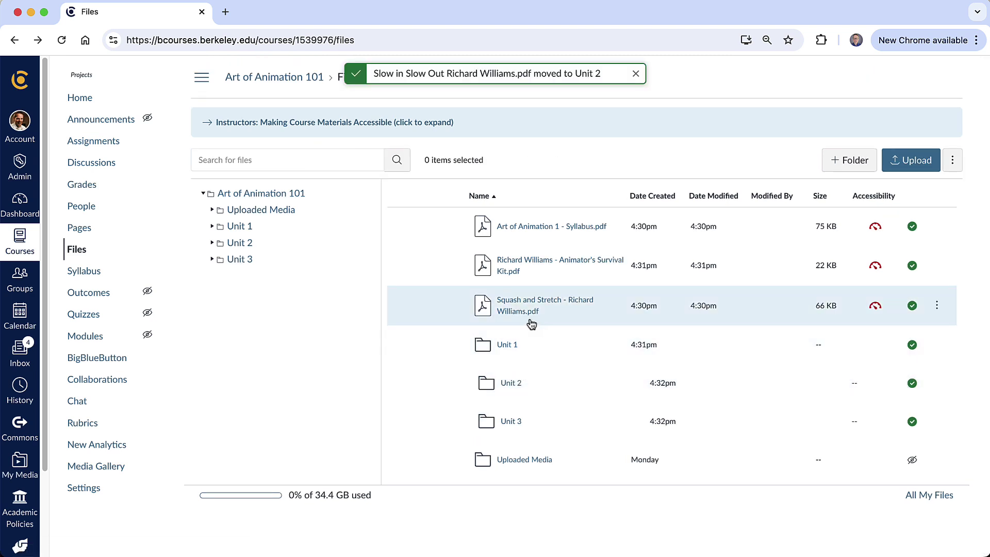
drag(482, 306, 503, 415)
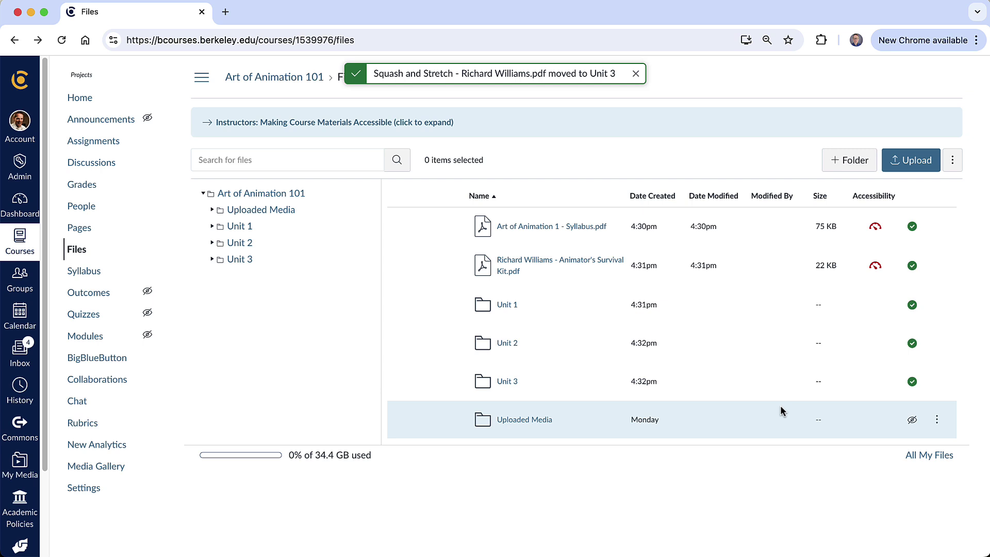
click(505, 305)
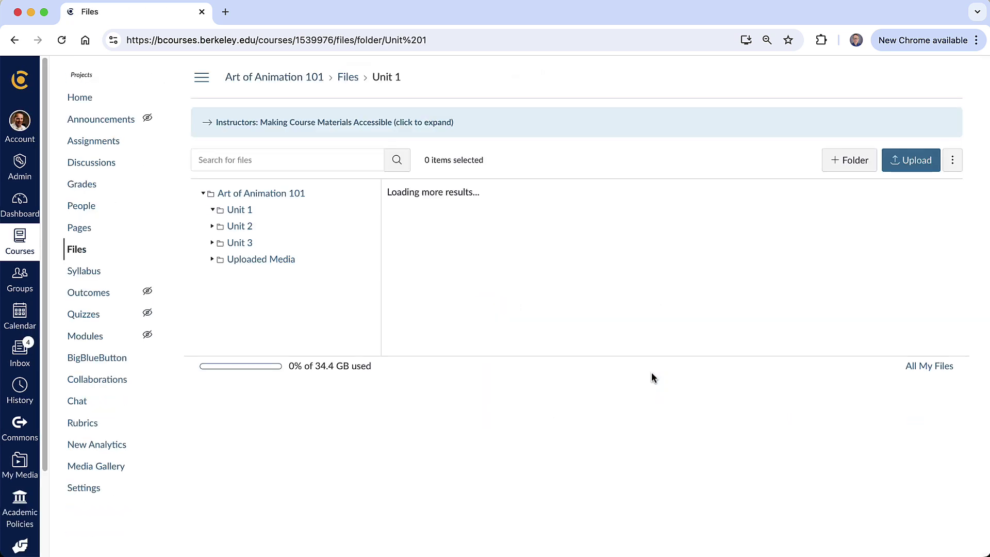
mouse_move(539, 227)
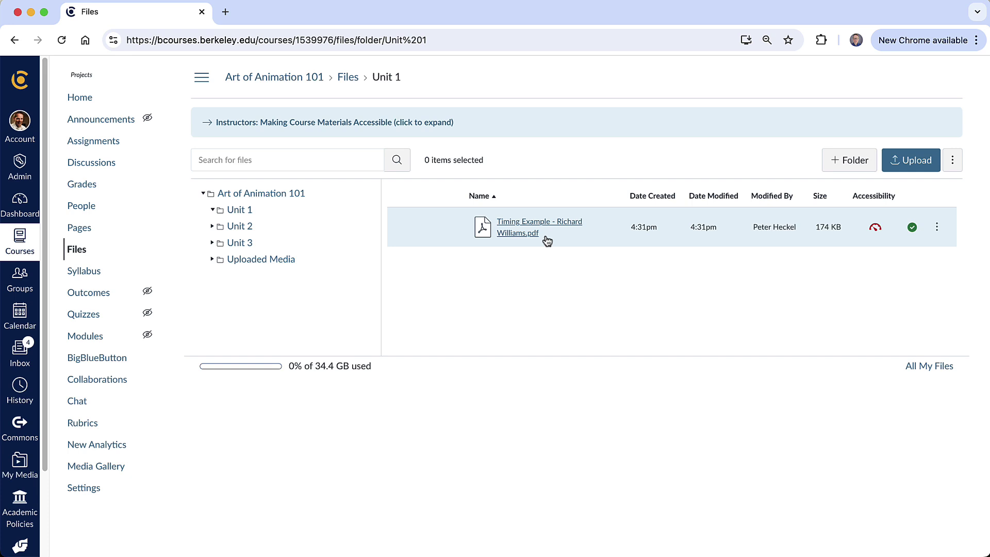
click(243, 229)
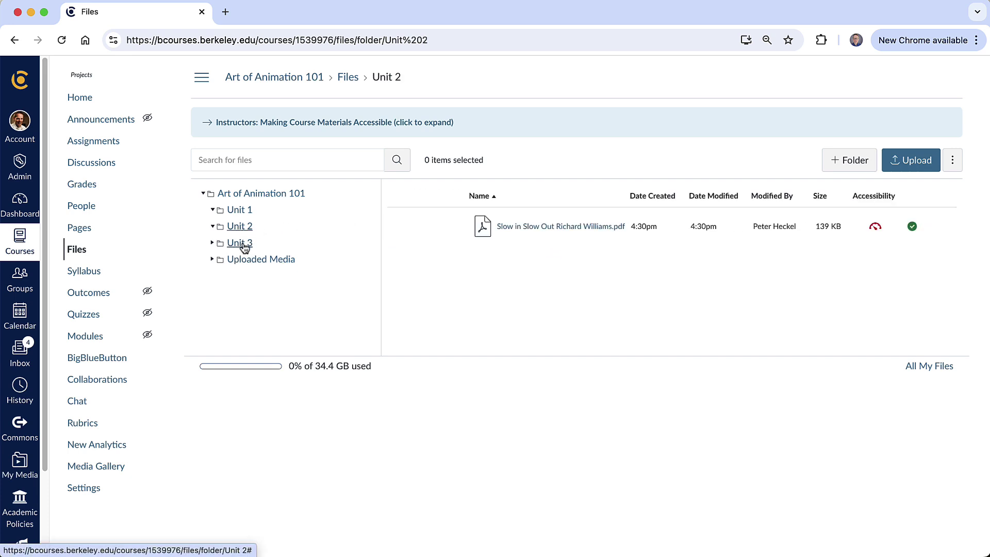
click(244, 253)
click(250, 210)
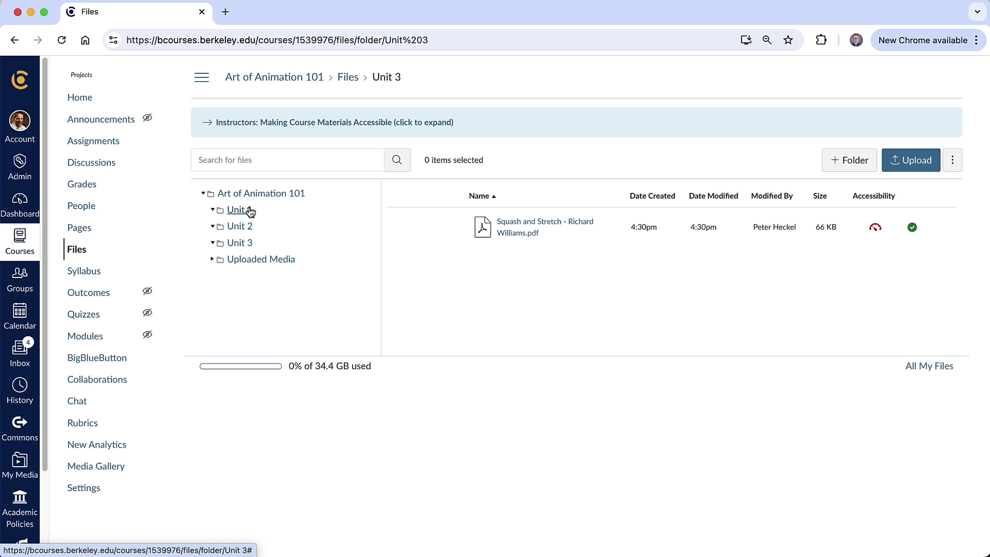
click(274, 194)
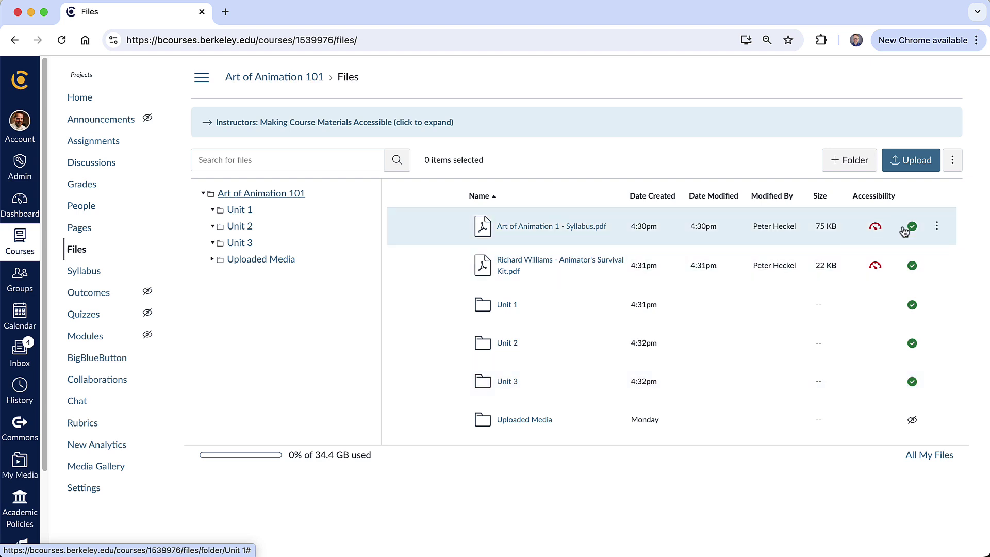
Open Welcome to Art of Animation 101 from the full list of course pages
click(88, 232)
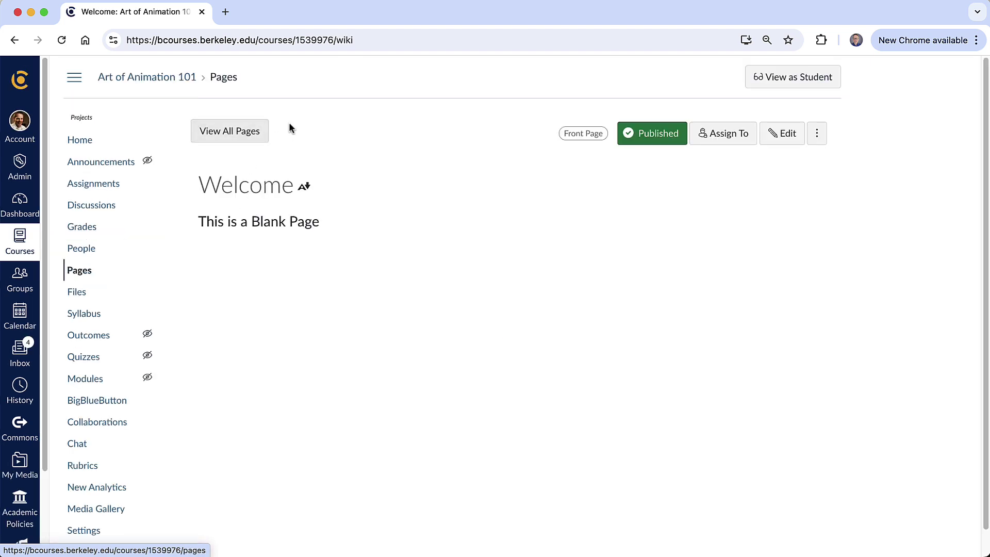
click(263, 136)
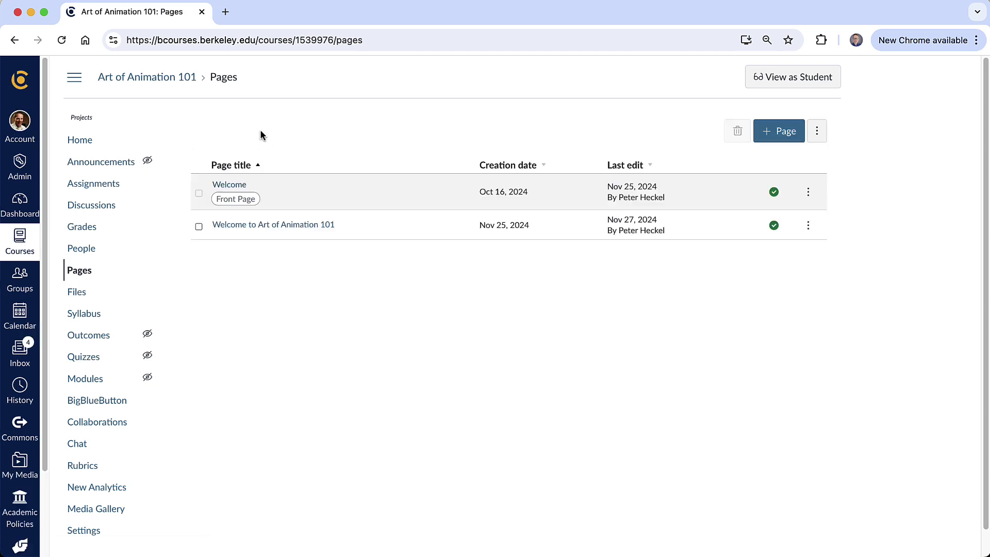
click(273, 229)
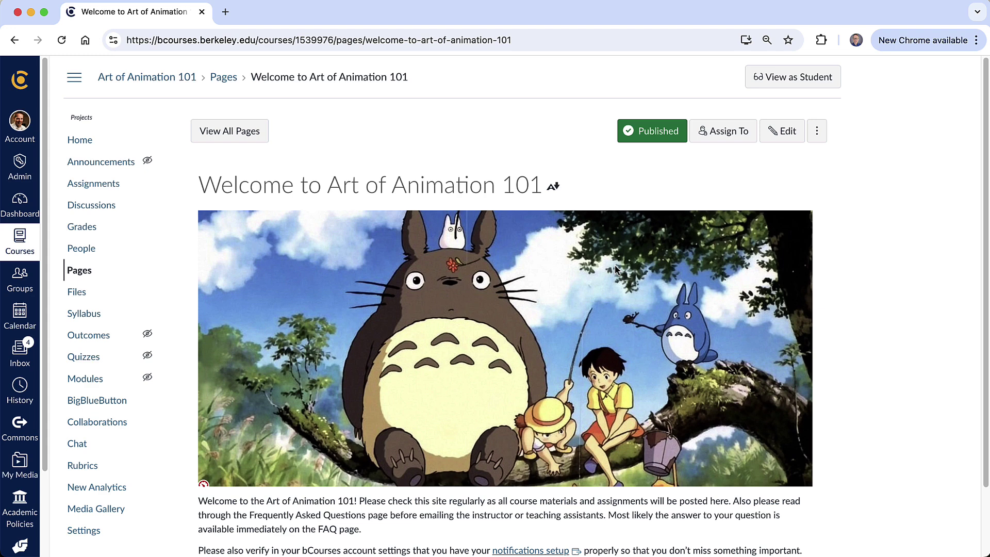
Highlight the page's sentence about the Textbook PDF
scroll(615, 264, down, 3)
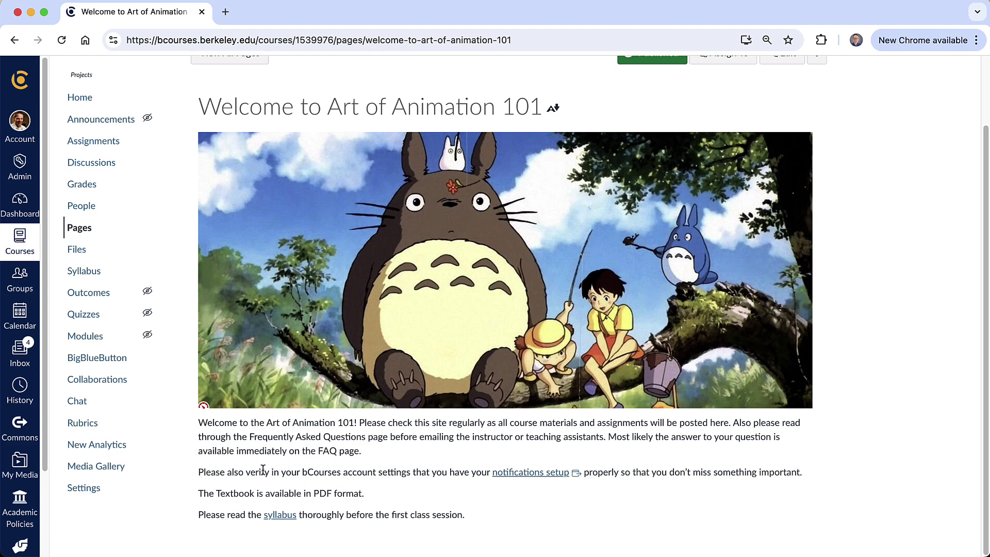
drag(199, 493, 365, 498)
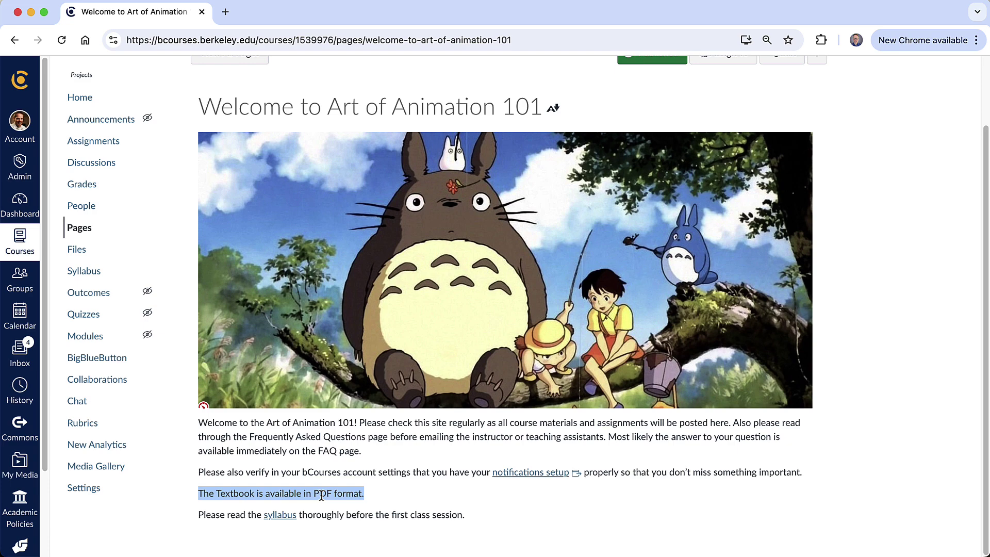
scroll(431, 449, up, 3)
scroll(431, 449, down, 3)
scroll(431, 455, up, 3)
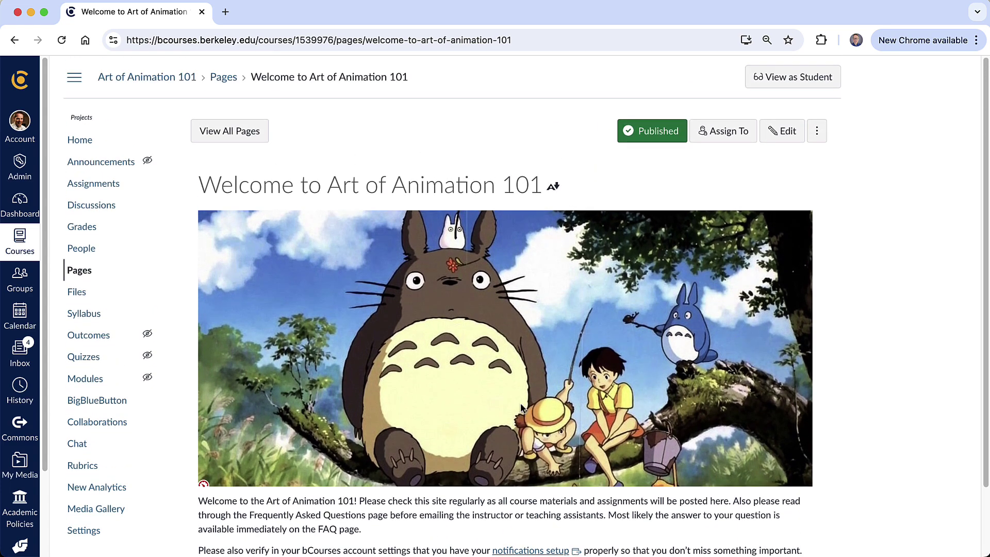
Edit the Welcome page, select the word Textbook, and open the Documents link dropdown
click(780, 135)
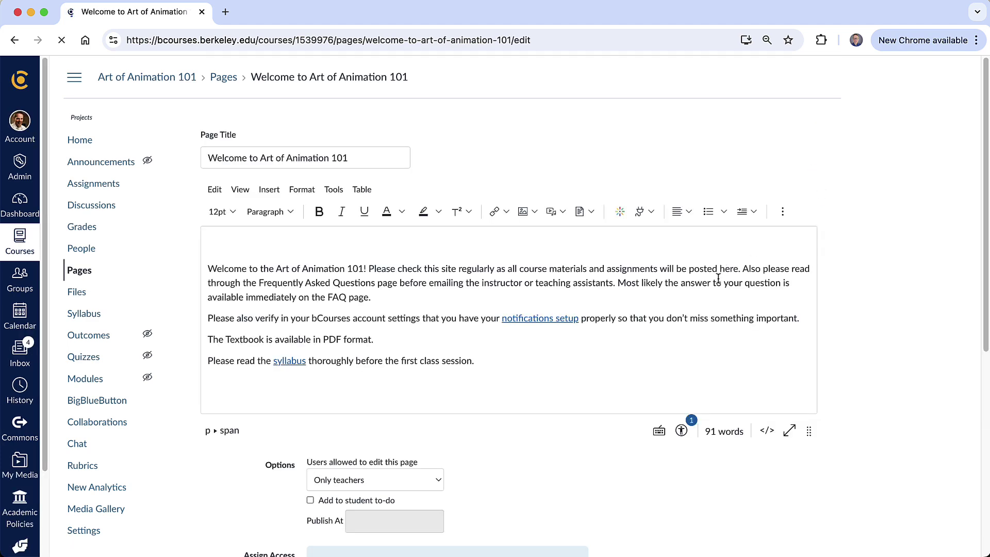
scroll(686, 337, down, 1)
scroll(683, 330, down, 5)
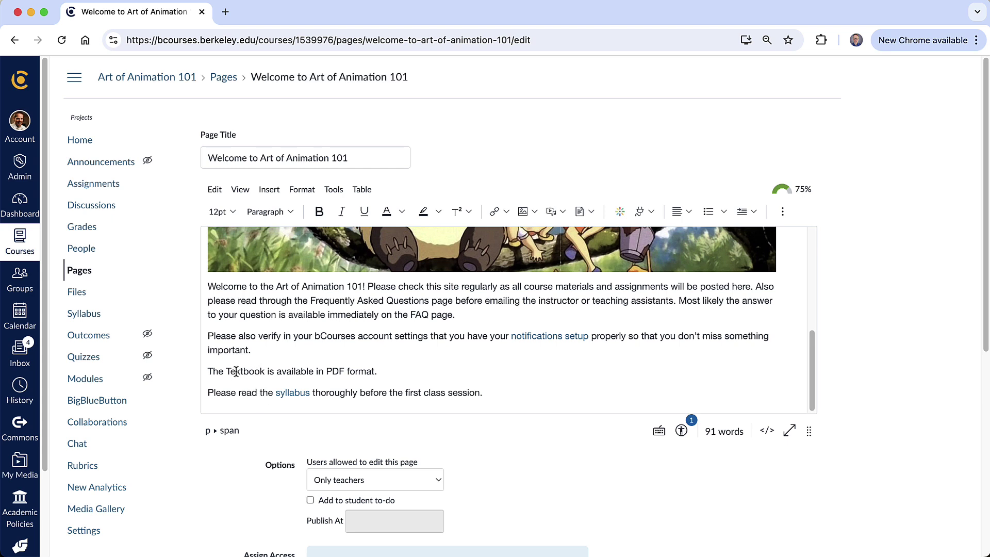
drag(226, 370, 262, 371)
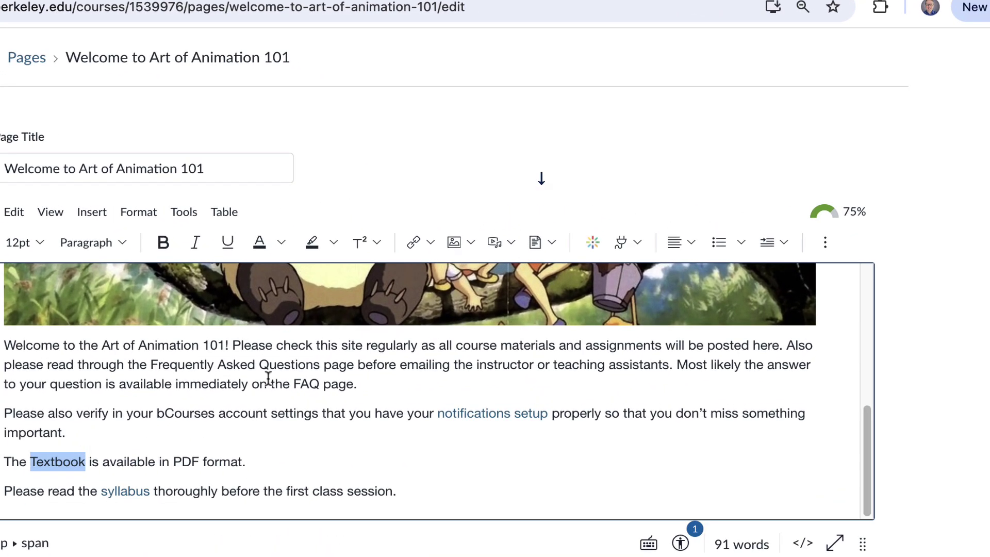
click(543, 249)
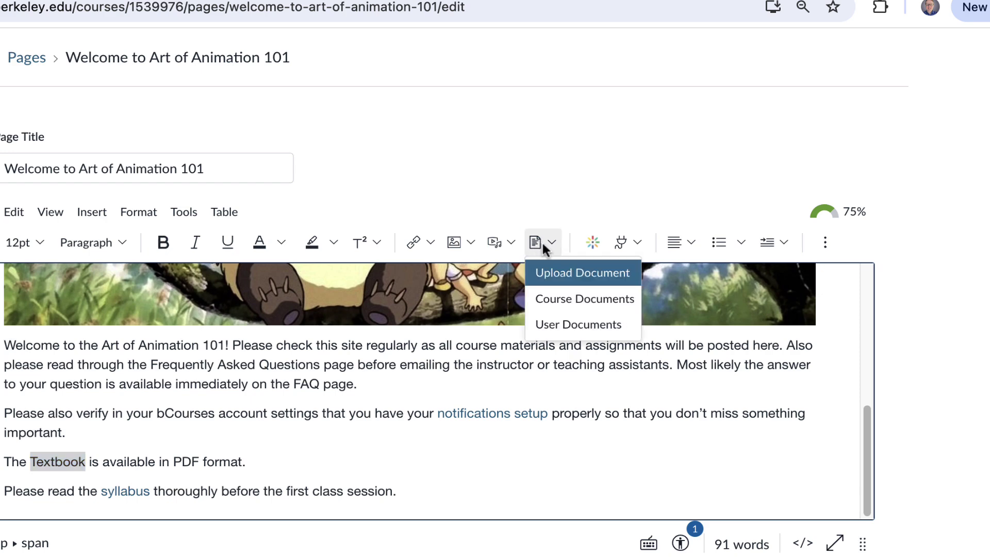
Link Textbook to Richard Williams - Animator's Survival Kit.pdf from Course Documents
click(612, 307)
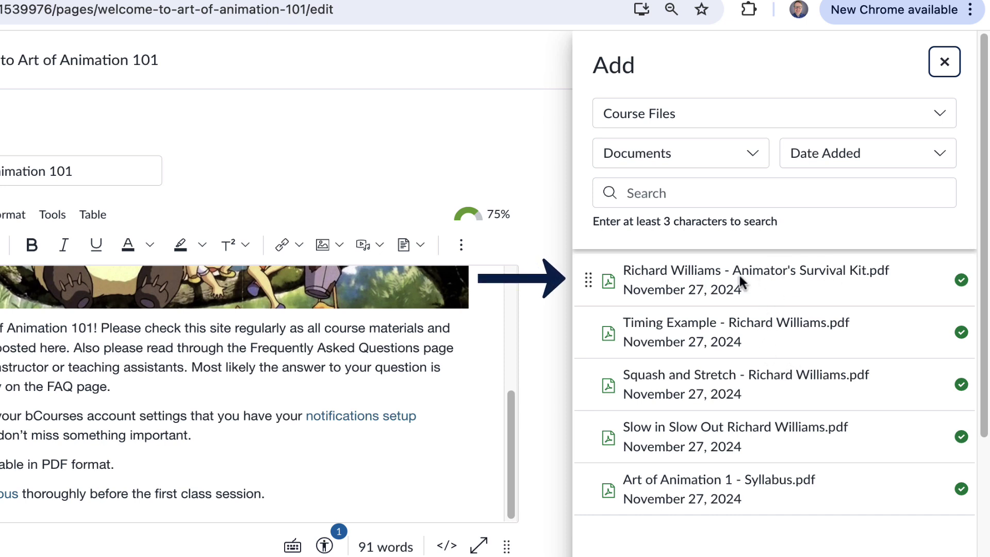
click(701, 278)
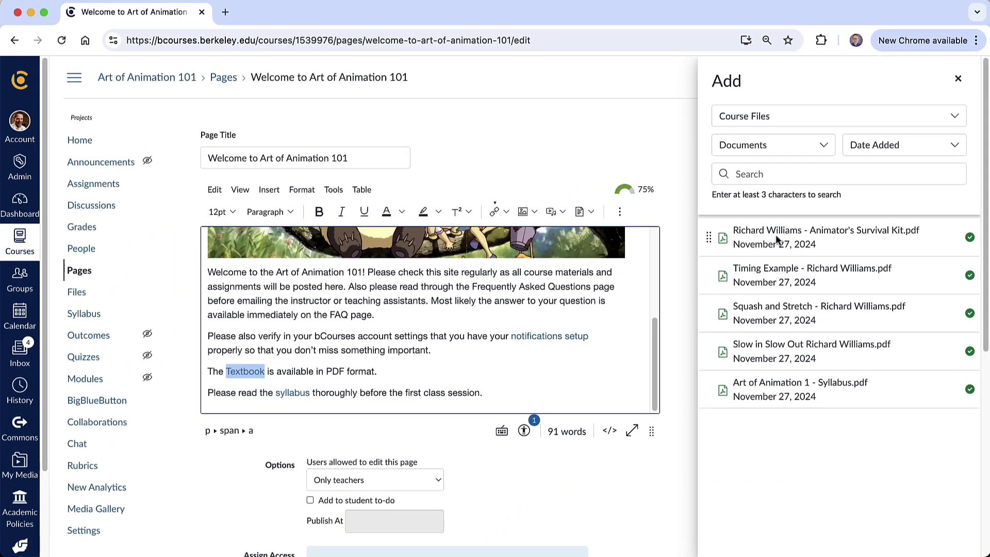
click(246, 372)
click(958, 79)
Save the edited Welcome to Art of Animation 101 page
scroll(597, 384, down, 2)
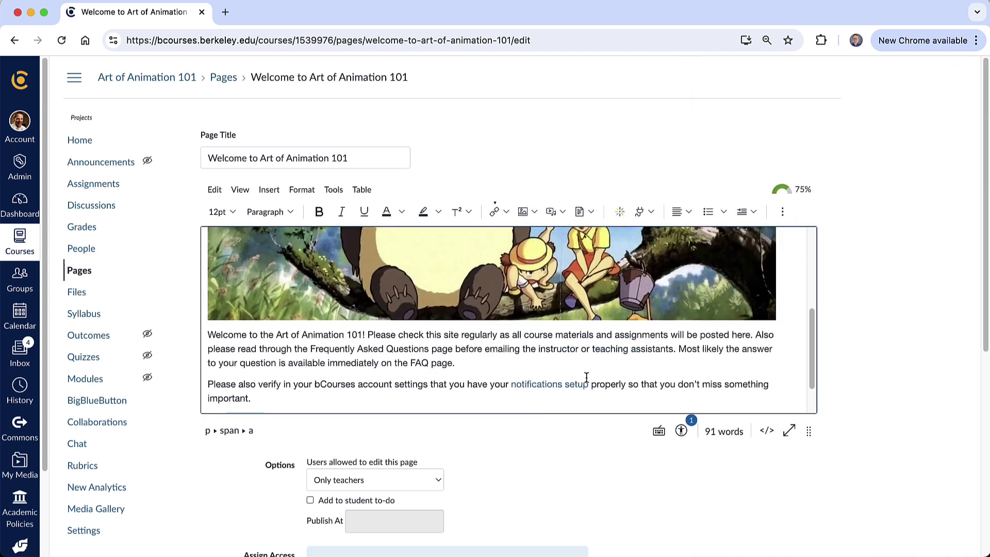
scroll(587, 380, down, 3)
scroll(645, 376, down, 5)
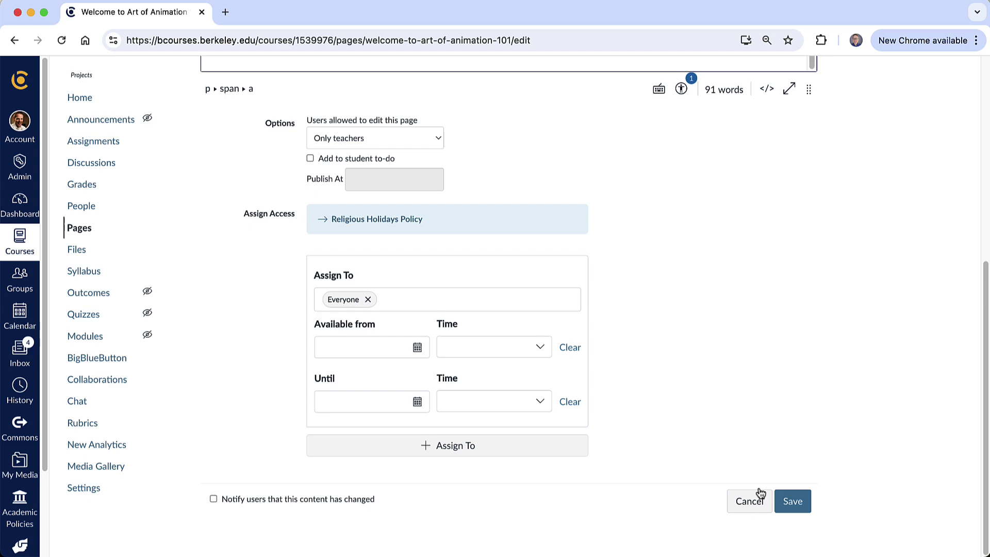
click(796, 502)
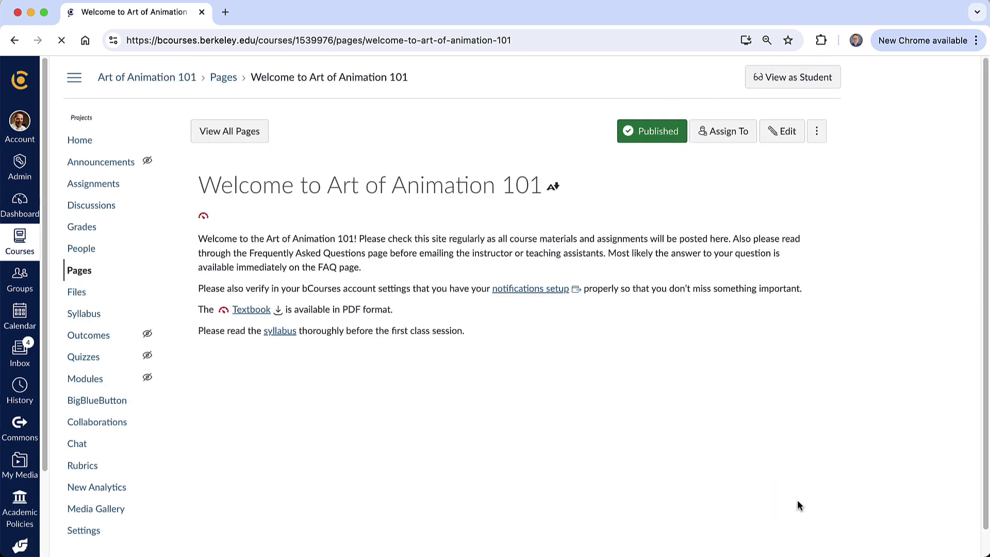
scroll(585, 337, down, 2)
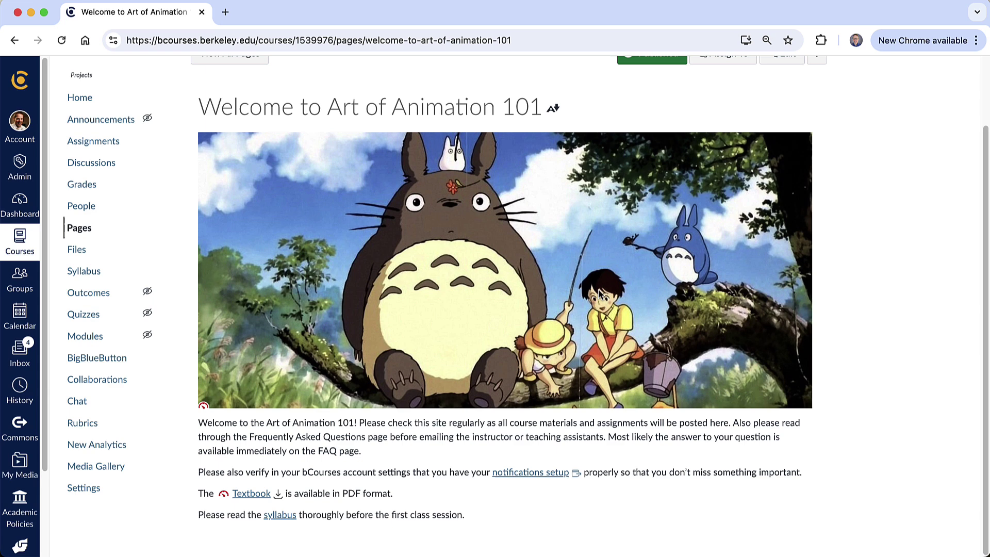
click(252, 495)
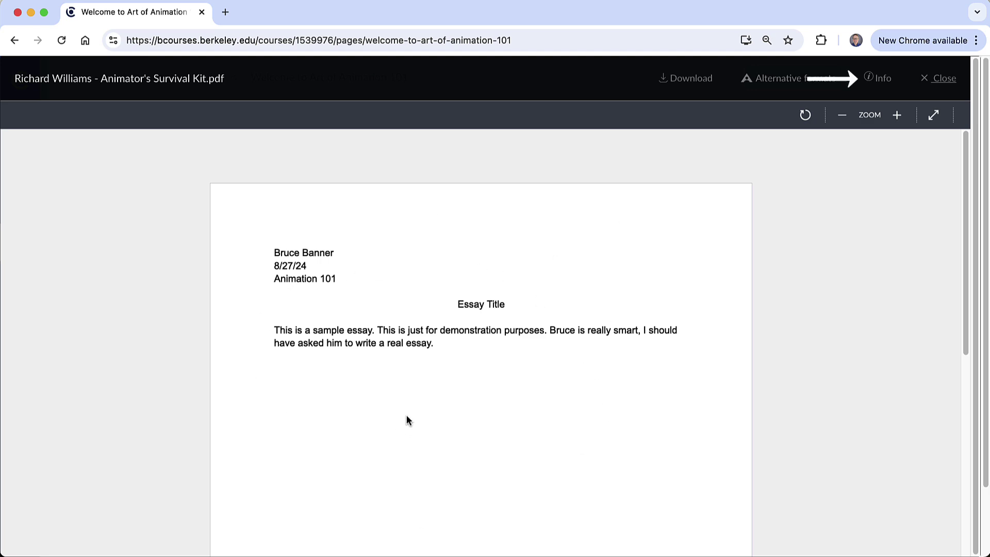
click(942, 79)
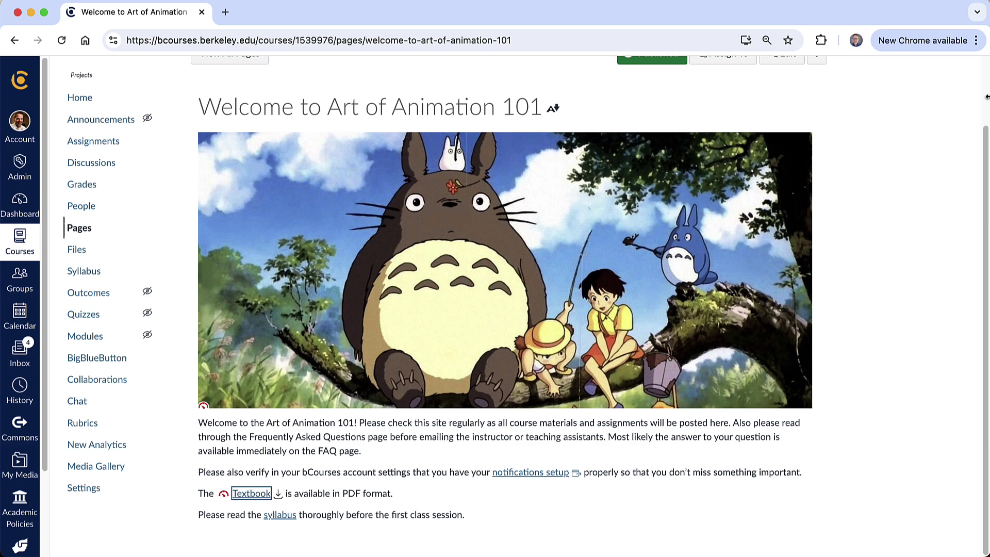
Go back to the course Files list with the syllabus, Animator's Survival Kit PDFs and three Unit folders
click(77, 250)
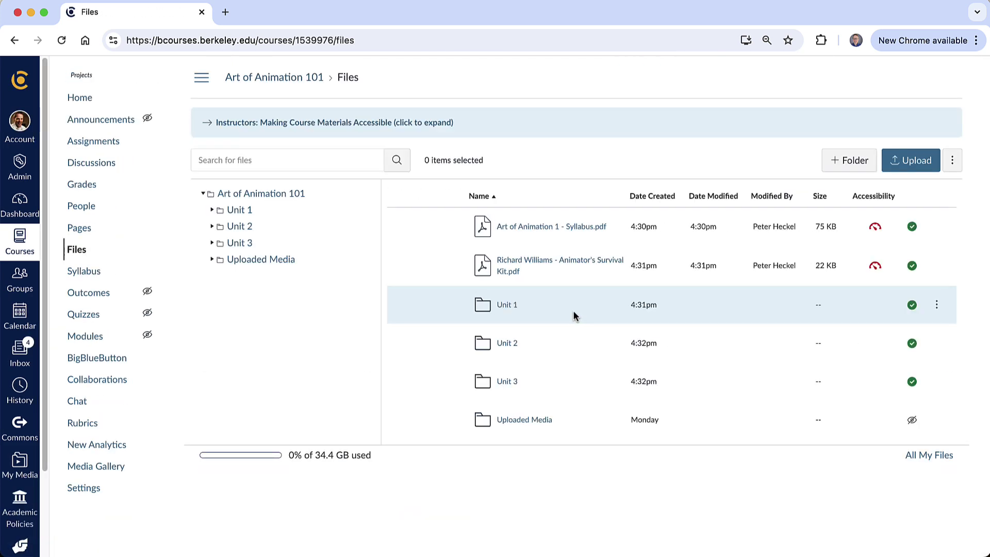